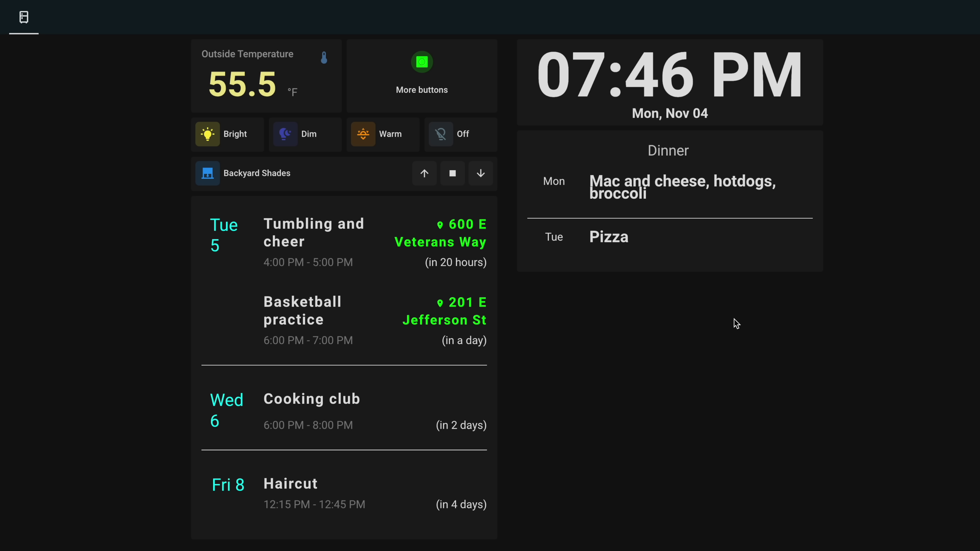
Turn on Temp Disable Family Motion in the More buttons pop-up, then dismiss the pop-up
{"action": "left_click", "coordinate": [417, 89]}
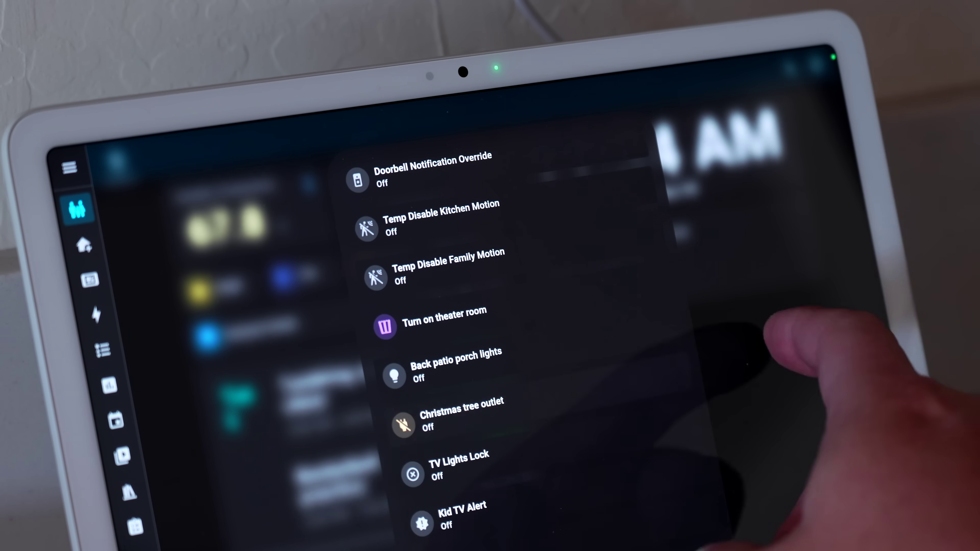
{"action": "left_click", "coordinate": [777, 339]}
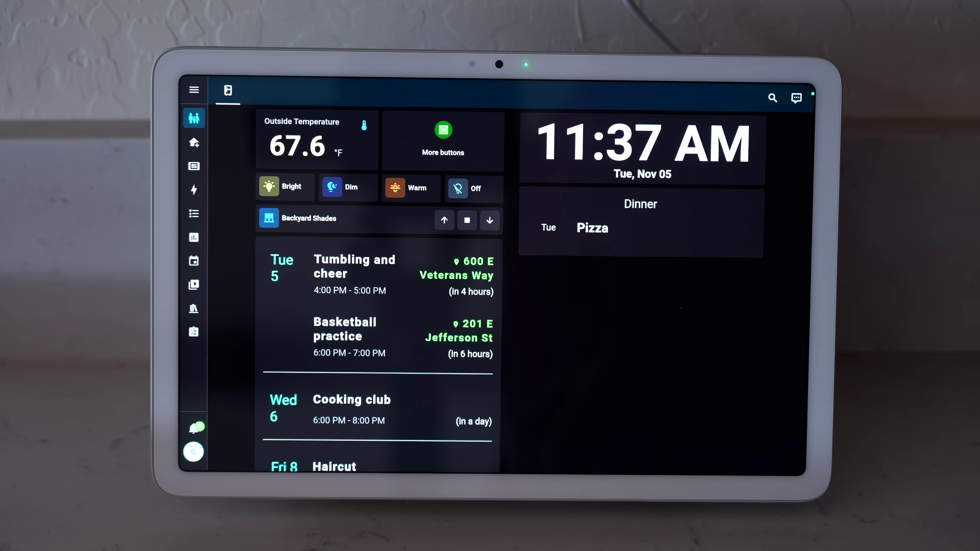
{"action": "left_click", "coordinate": [410, 177]}
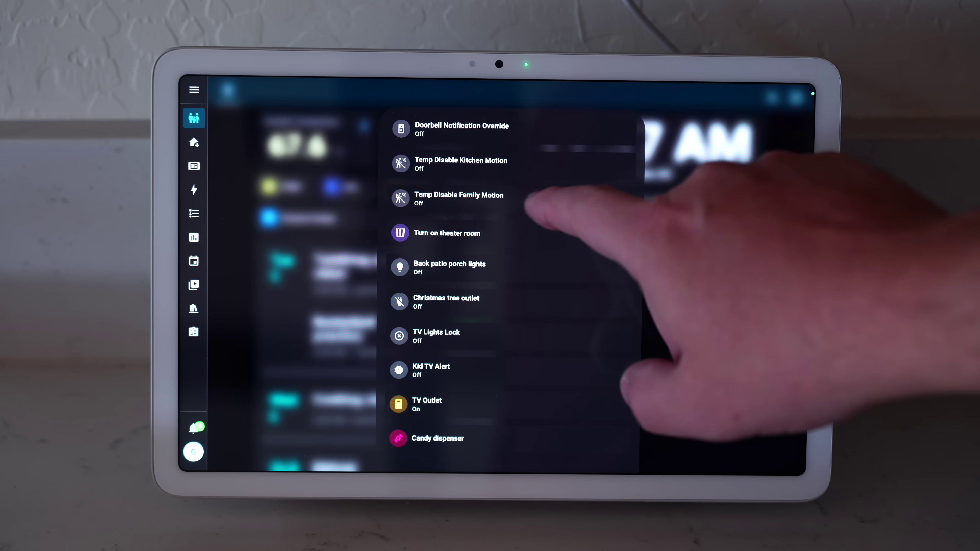
{"action": "left_click", "coordinate": [536, 199]}
{"action": "left_click", "coordinate": [714, 352]}
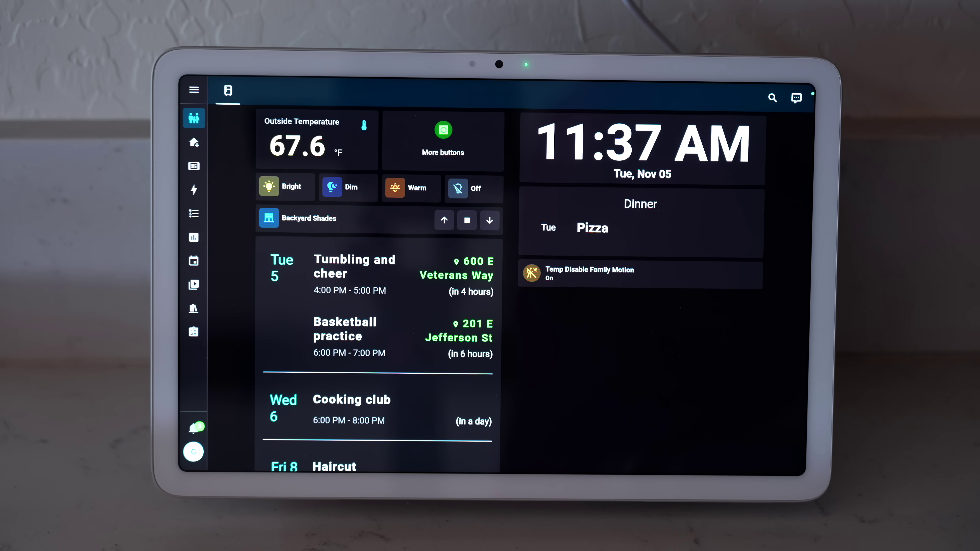
{"action": "left_click", "coordinate": [443, 139]}
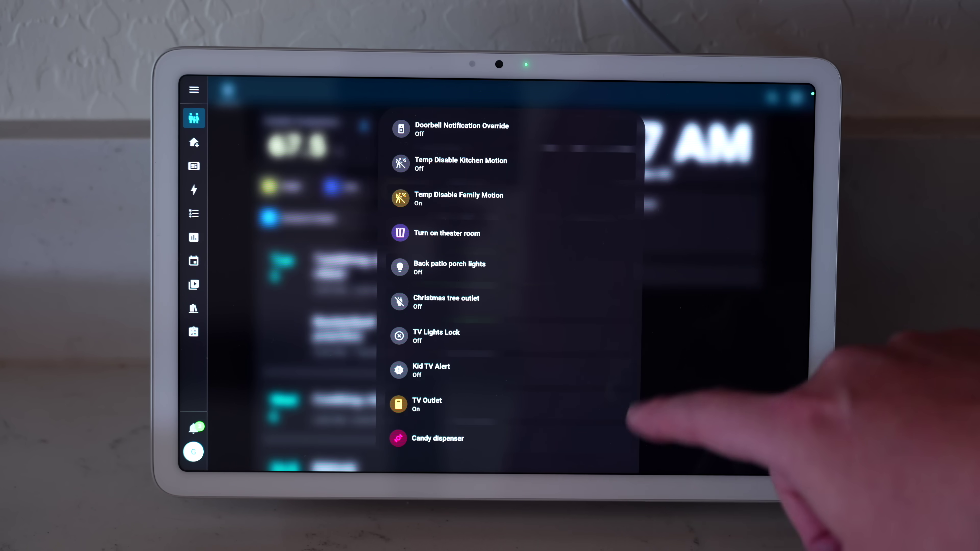
{"action": "left_click", "coordinate": [680, 351]}
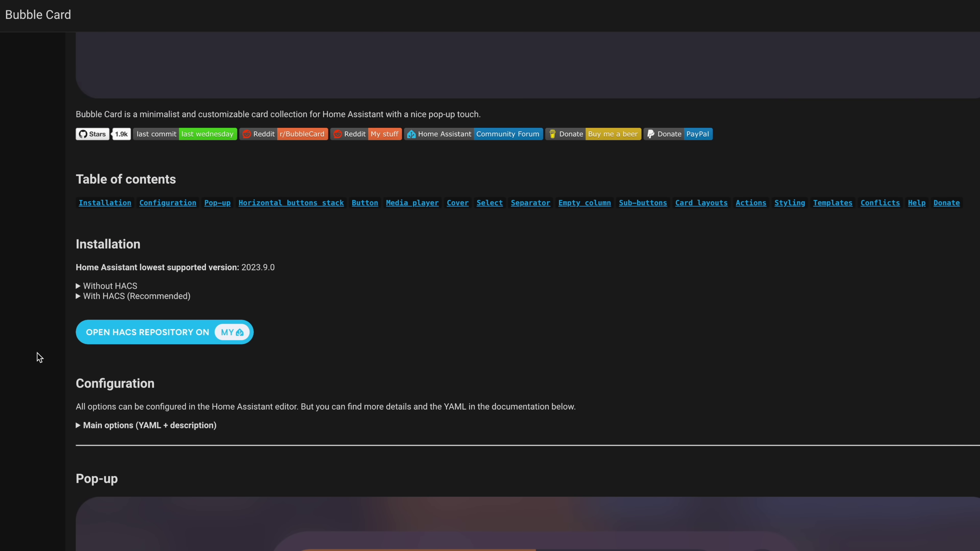
Expand the 'With HACS (Recommended)' section under Installation in the Bubble Card readme
{"action": "left_click", "coordinate": [78, 296]}
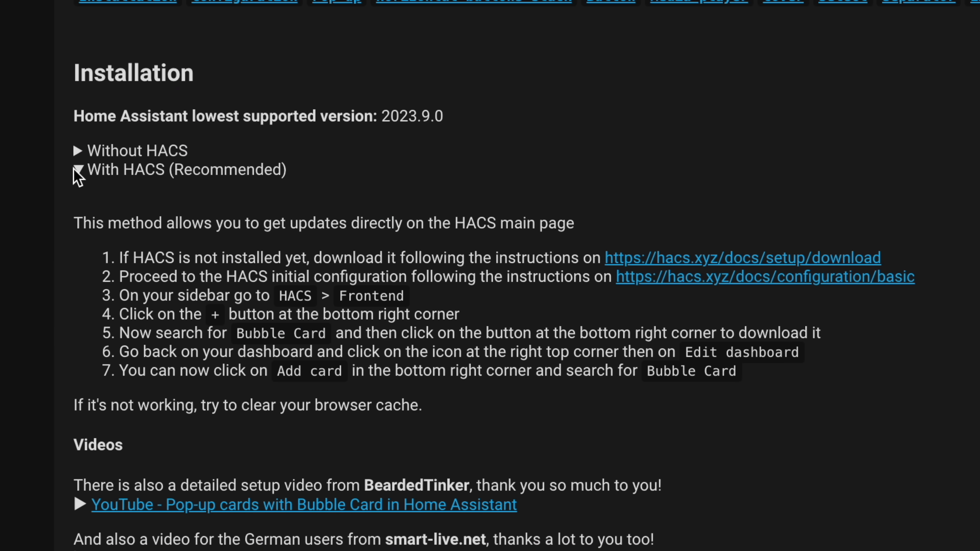
{"action": "left_click_drag", "start_coordinate": [43, 35], "coordinate": [86, 34]}
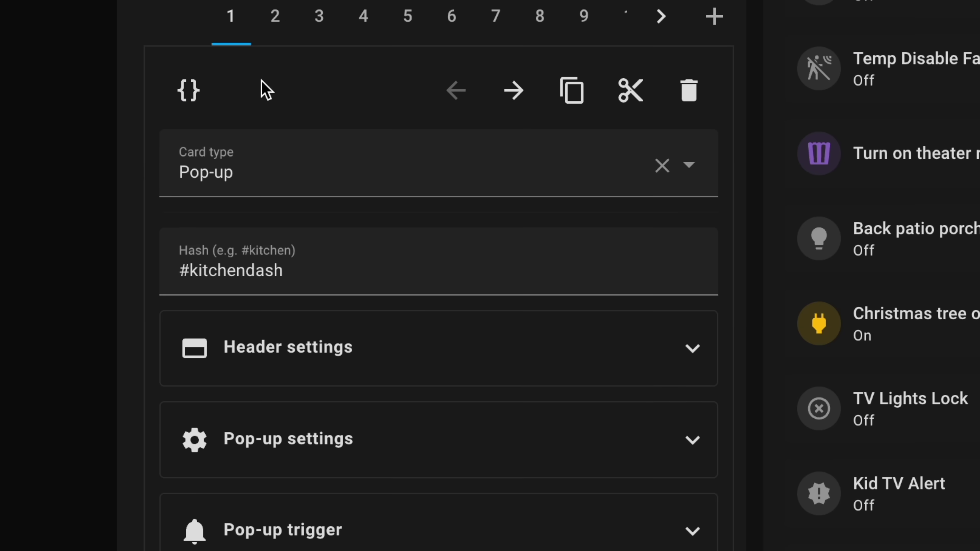
Make the vertical stack a Pop-up card with hash #kitchendash and Show header off
{"action": "left_click", "coordinate": [689, 165]}
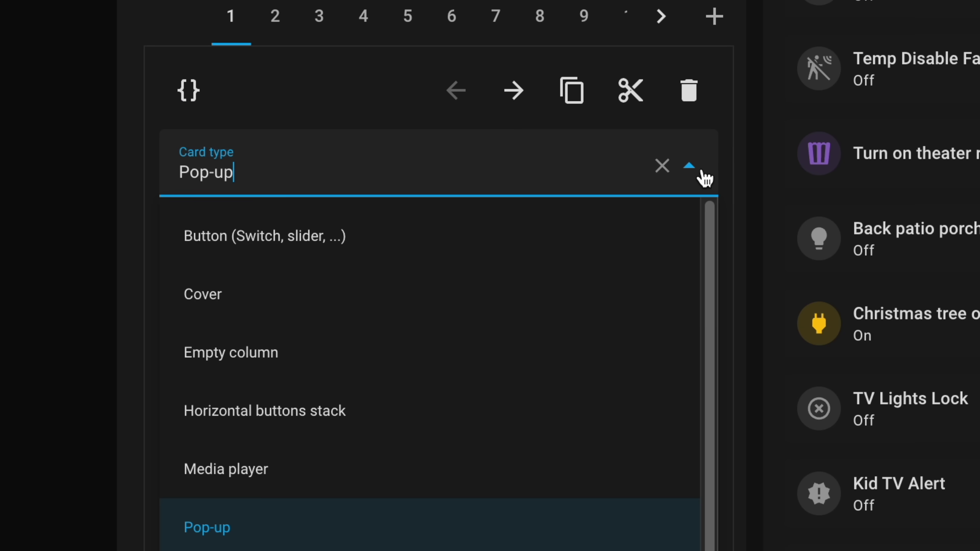
{"action": "left_click", "coordinate": [585, 541]}
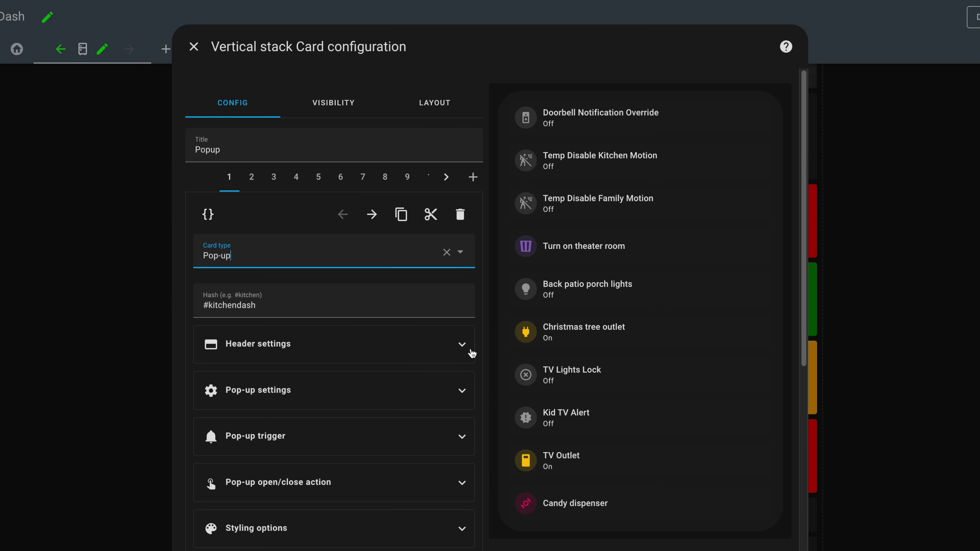
{"action": "left_click", "coordinate": [463, 345]}
{"action": "left_click", "coordinate": [213, 377]}
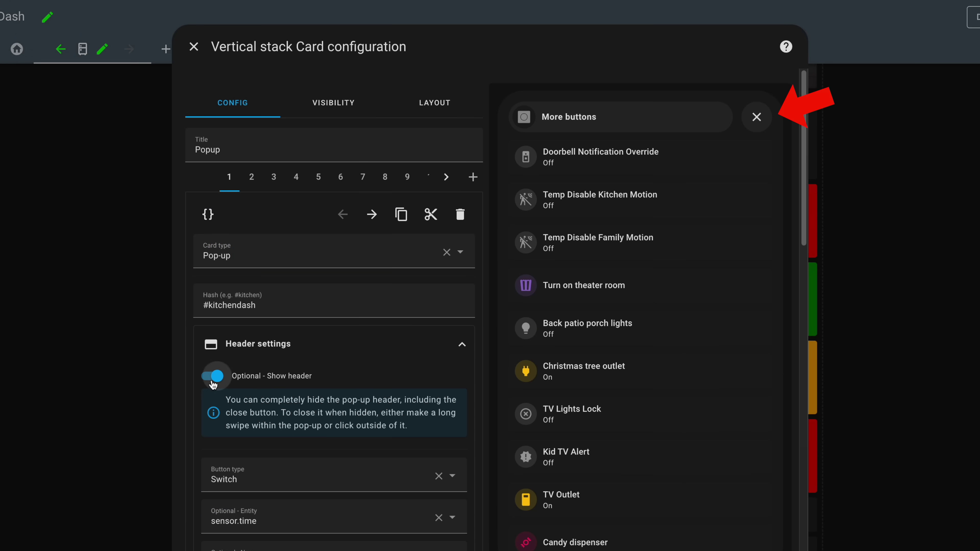
{"action": "left_click", "coordinate": [214, 378]}
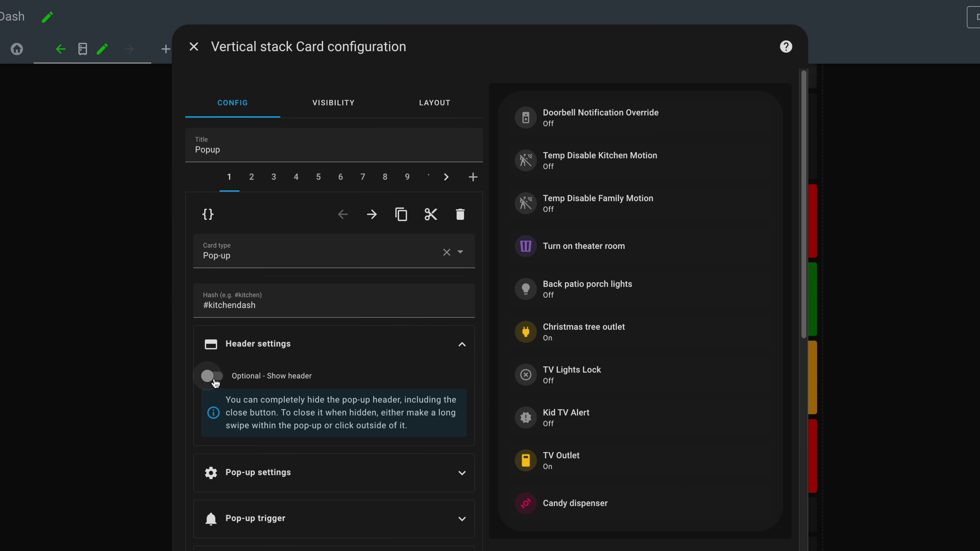
{"action": "left_click", "coordinate": [419, 389]}
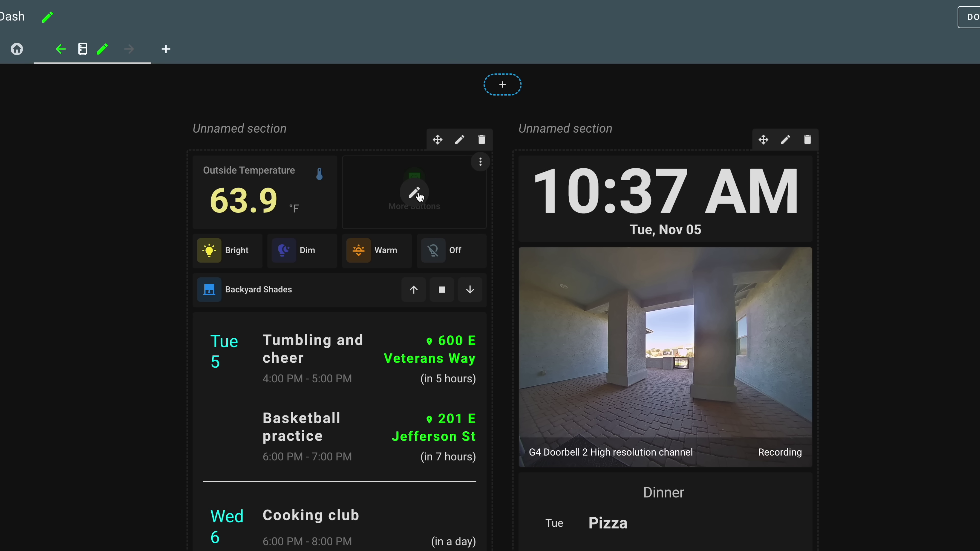
Set the More buttons tile's tap behavior to Navigate to #kitchendash and test it
{"action": "left_click", "coordinate": [418, 195]}
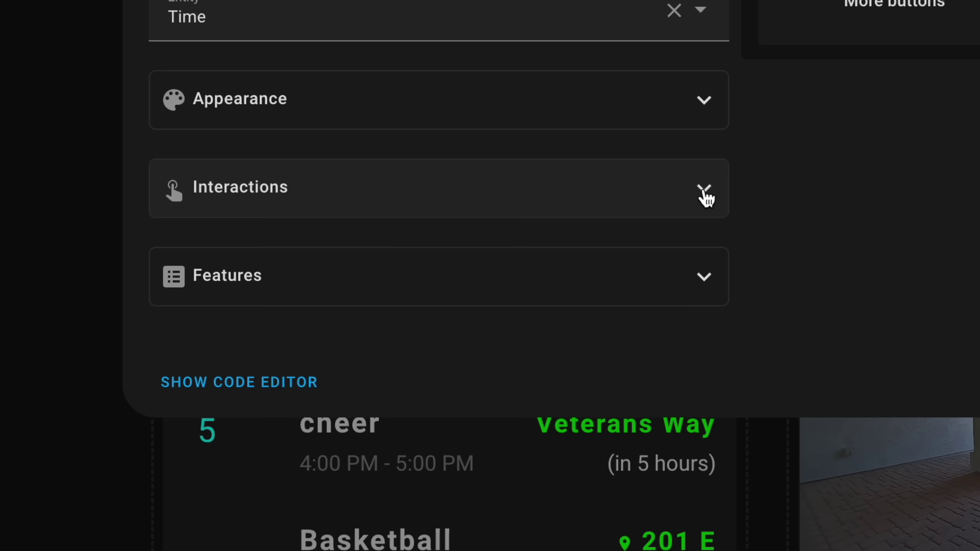
{"action": "left_click", "coordinate": [475, 240]}
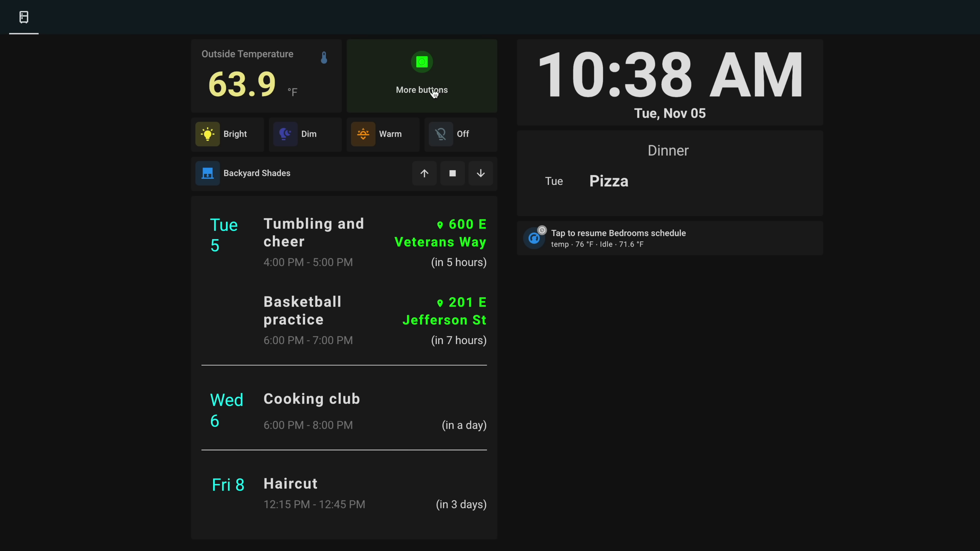
{"action": "left_click", "coordinate": [434, 93]}
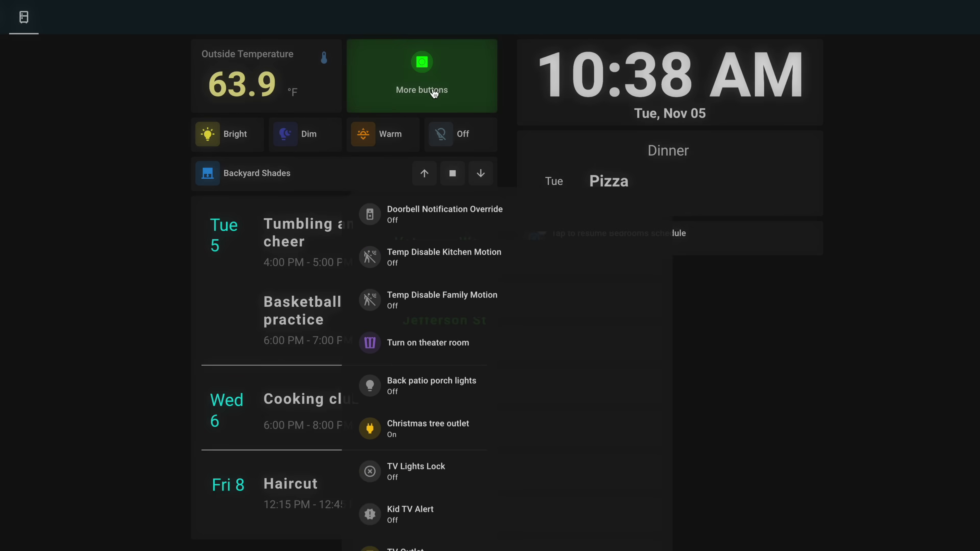
Dismiss the More buttons pop-up by tapping outside its panel
{"action": "left_click", "coordinate": [777, 343]}
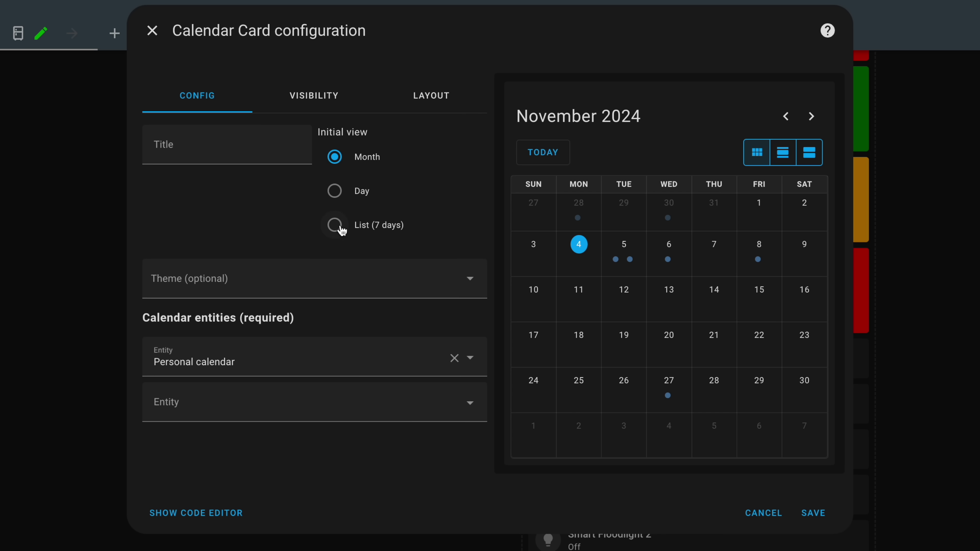
Set the personal calendar card's Initial view to 'List (7 days)'
{"action": "left_click", "coordinate": [340, 229]}
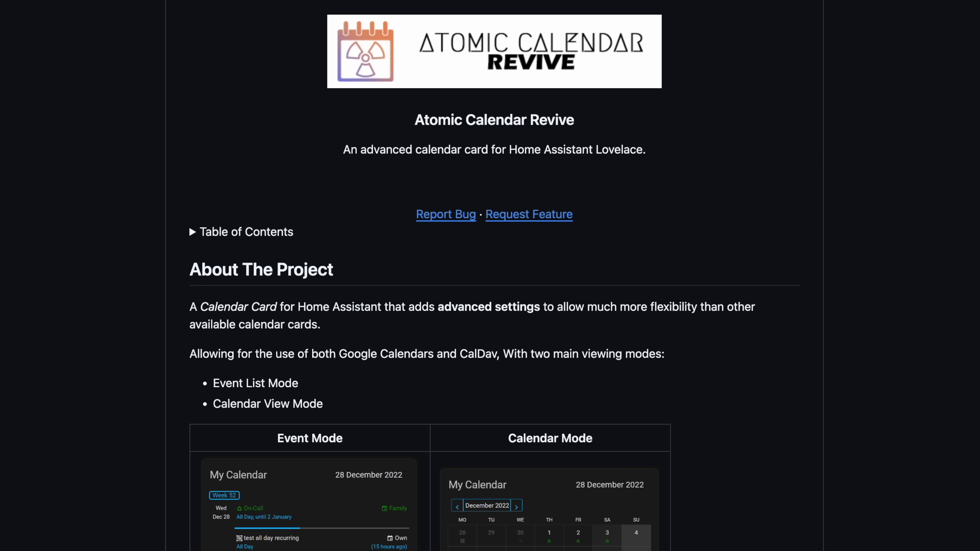
Scroll through the Atomic Calendar Revive readme to review its options
{"action": "scroll", "coordinate": [494, 275], "scroll_direction": "down", "scroll_amount": 4}
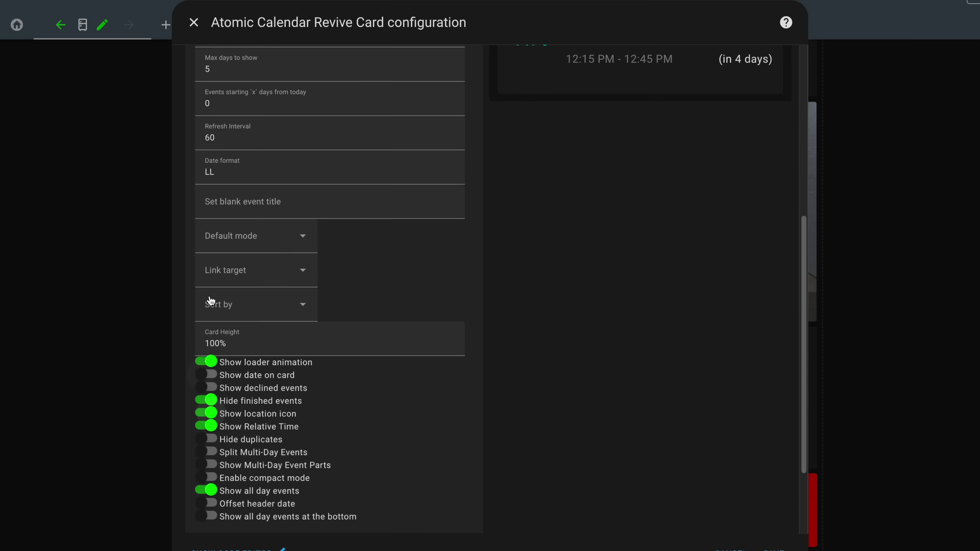
{"action": "scroll", "coordinate": [416, 242], "scroll_direction": "up", "scroll_amount": 15}
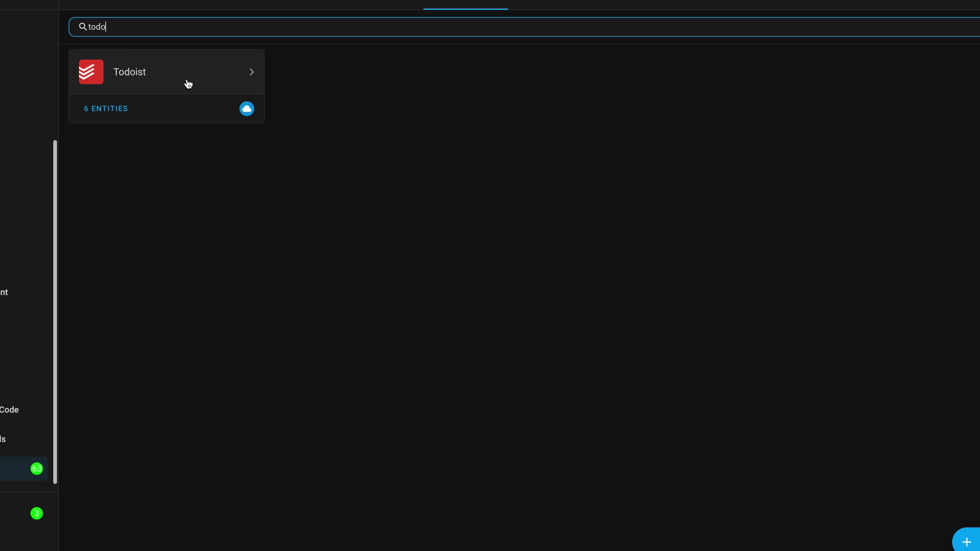
Open the Todoist integration page, then expand and collapse the calendar card's Required section
{"action": "left_click", "coordinate": [188, 84]}
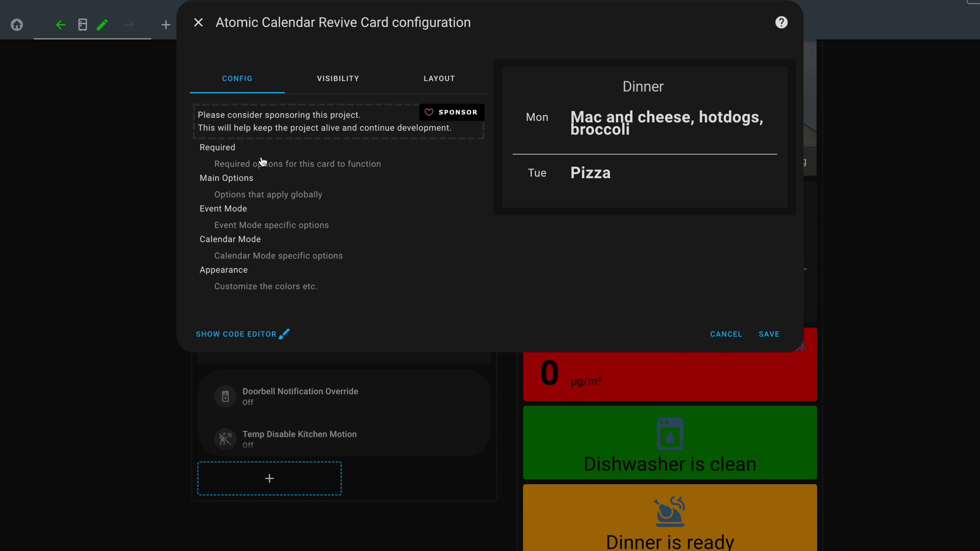
{"action": "left_click", "coordinate": [262, 162]}
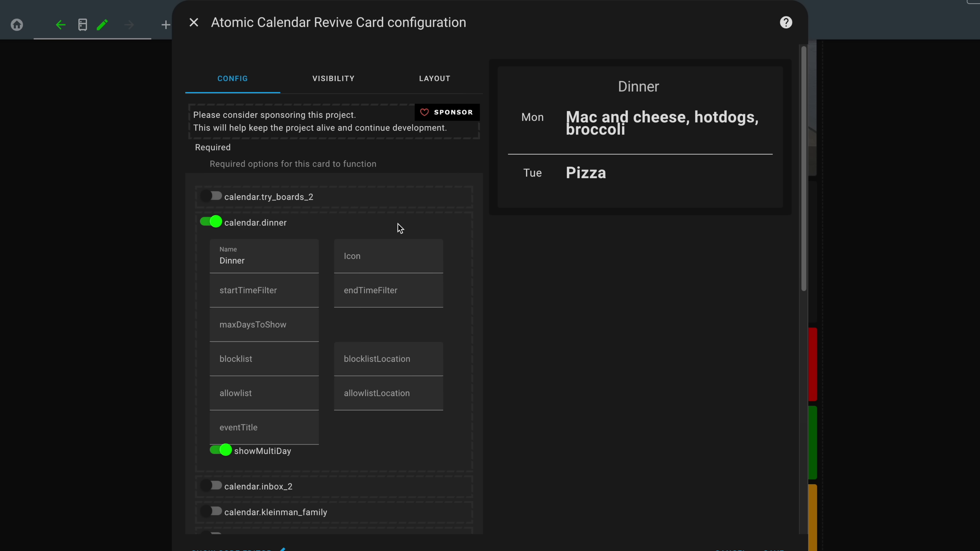
{"action": "left_click", "coordinate": [270, 167]}
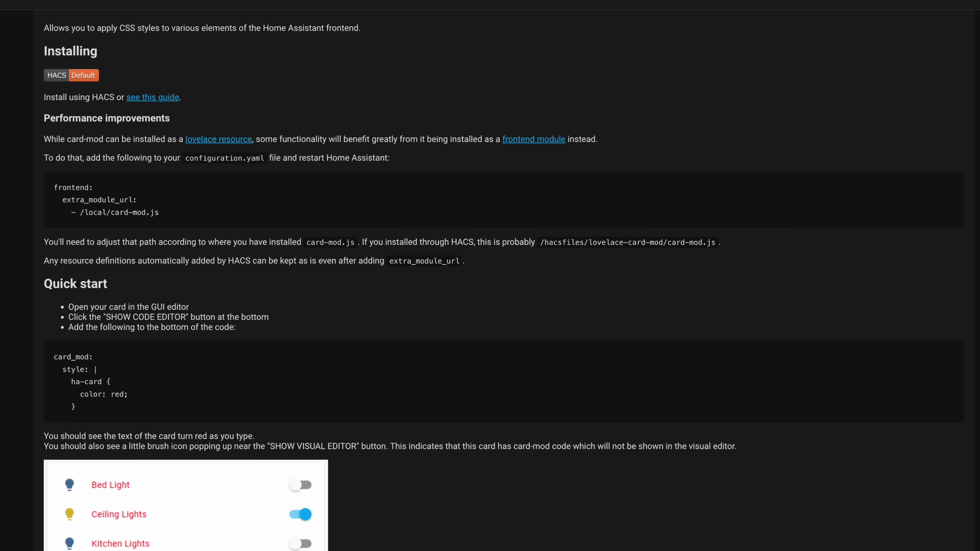
{"action": "scroll", "coordinate": [389, 281], "scroll_direction": "up", "scroll_amount": 1}
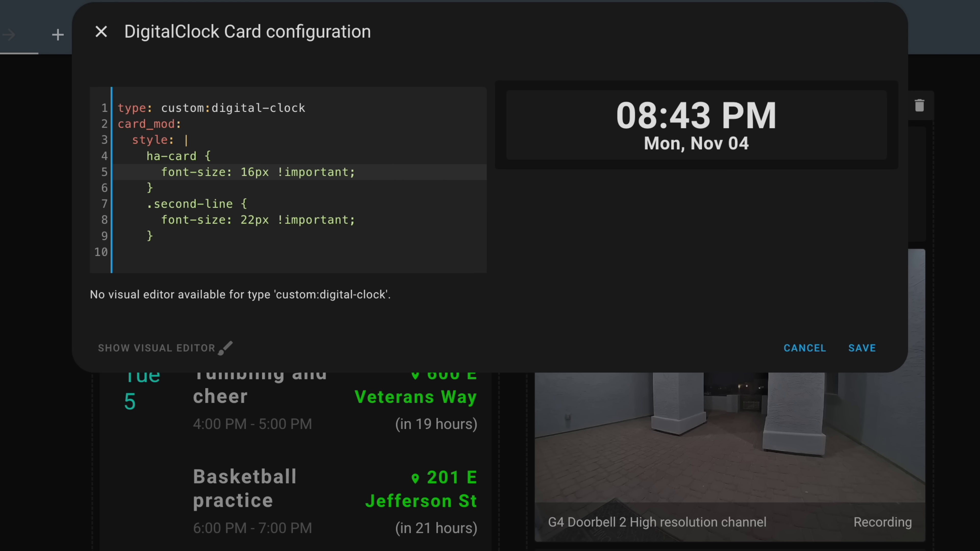
Paste the card_mod style block into the DigitalClock card's YAML, with a 36px ha-card font-size
{"action": "type", "text": "3"}
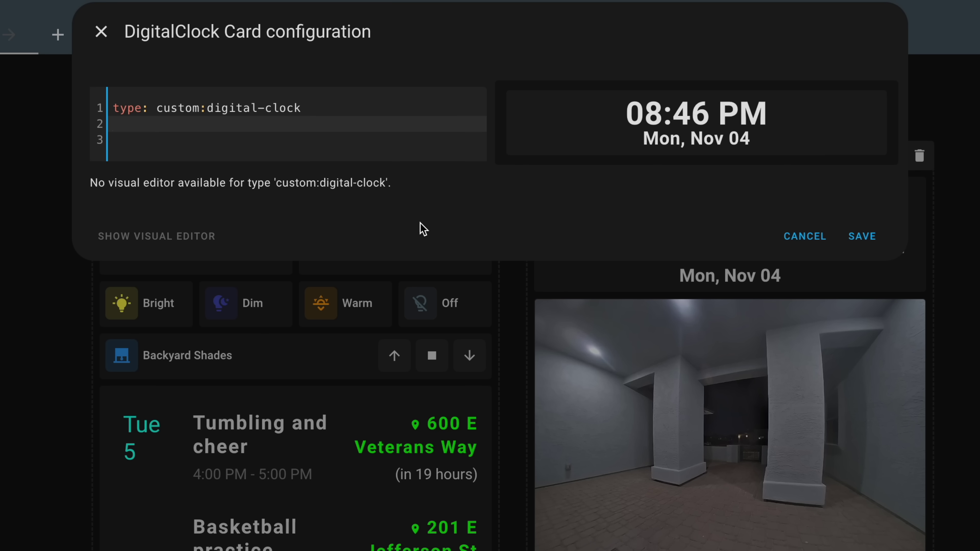
{"action": "type", "text": "card_mod:   style: |     ha-card {       font-size: 36px !important;     }     .second-line {       font-size: 22px !important;     }"}
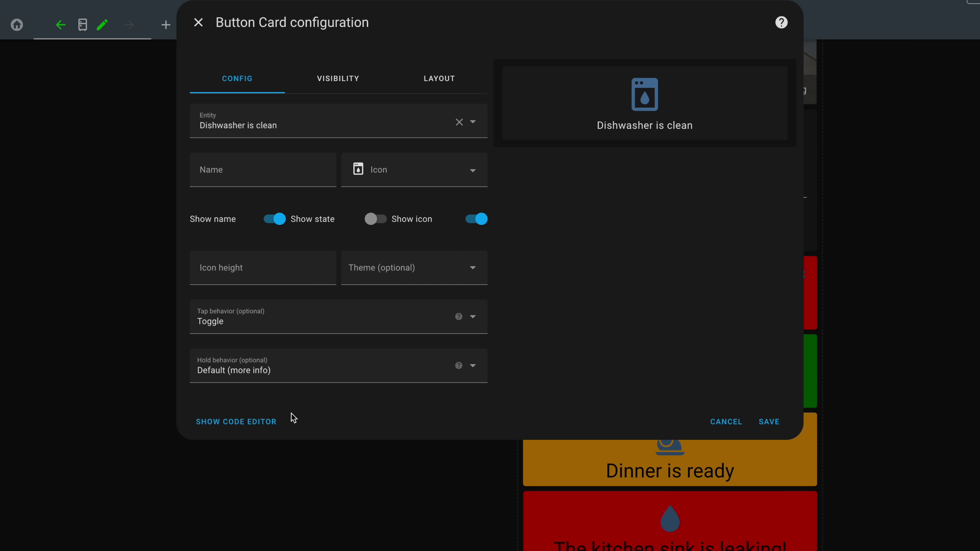
Paste the card_mod block into the Dishwasher is clean card's YAML at line 14 with an orange background
{"action": "left_click", "coordinate": [236, 421]}
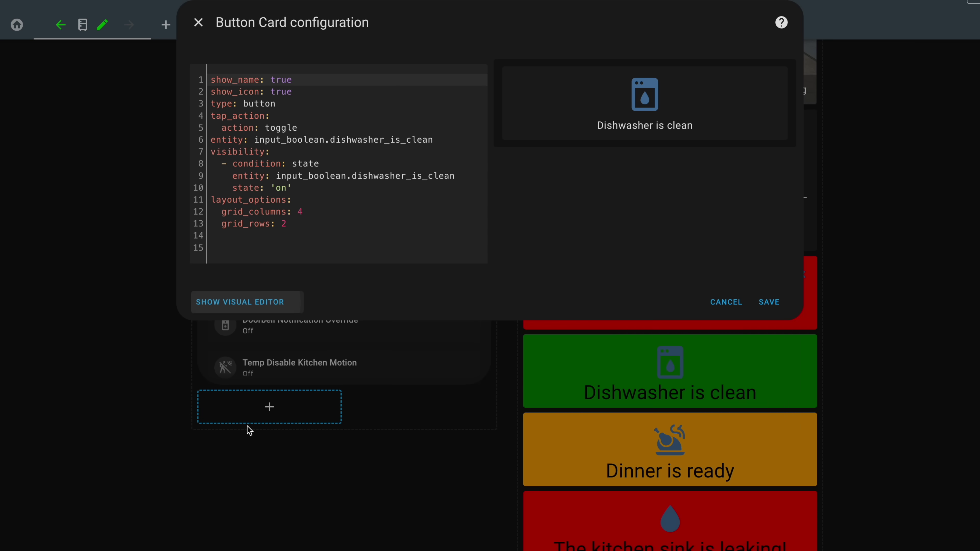
{"action": "left_click", "coordinate": [221, 238]}
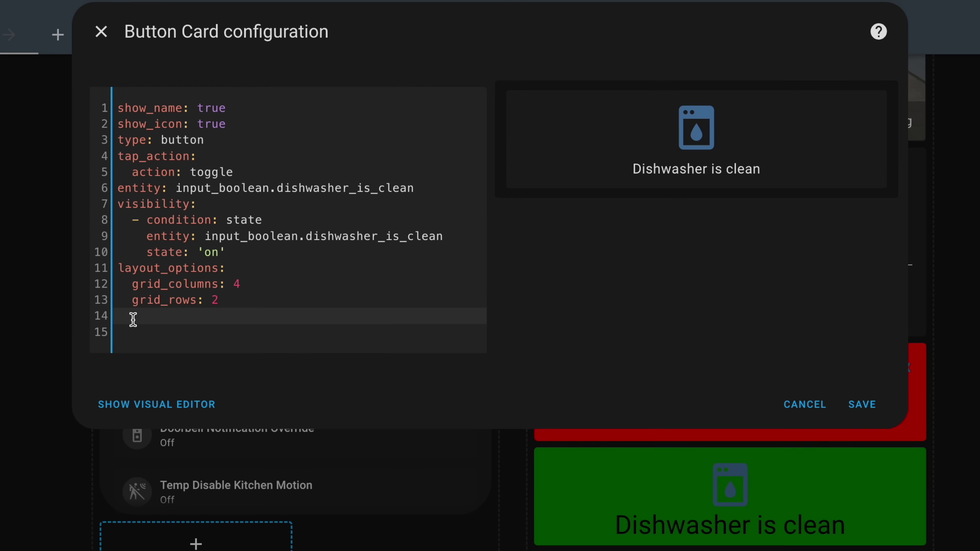
{"action": "type", "text": "card_mod:   style: |     ha-card {       font-size: 32px !important;       background-color: green;       color: black !important;;     }     .primary {       color: black !important;       font-size: 32px !important;     }"}
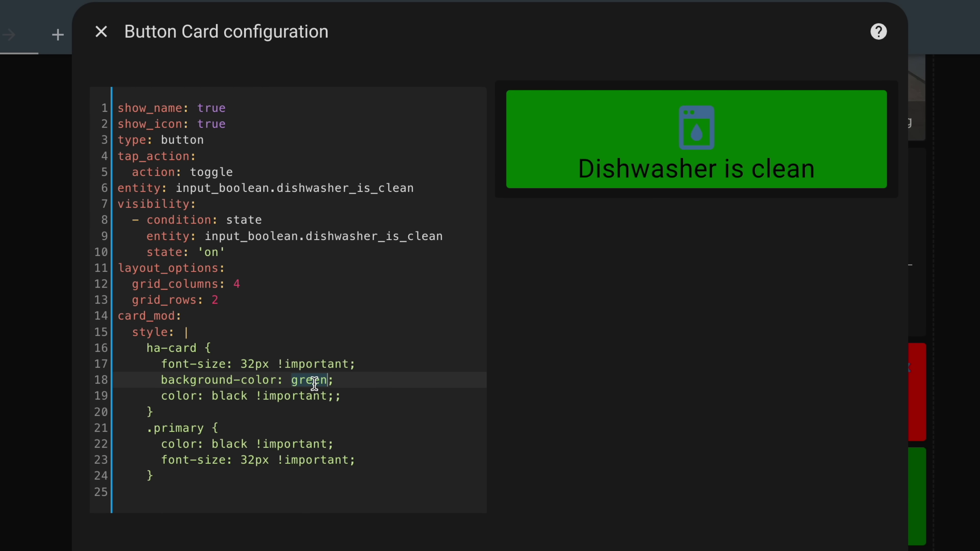
{"action": "type", "text": "red"}
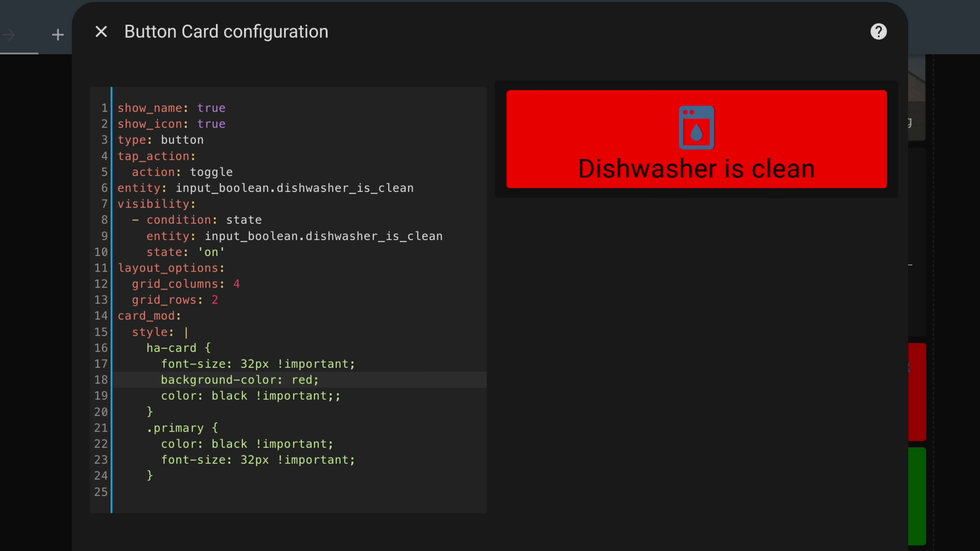
{"action": "key", "text": "BackSpace"}
{"action": "key", "text": "BackSpace"}
{"action": "key", "text": "BackSpace"}
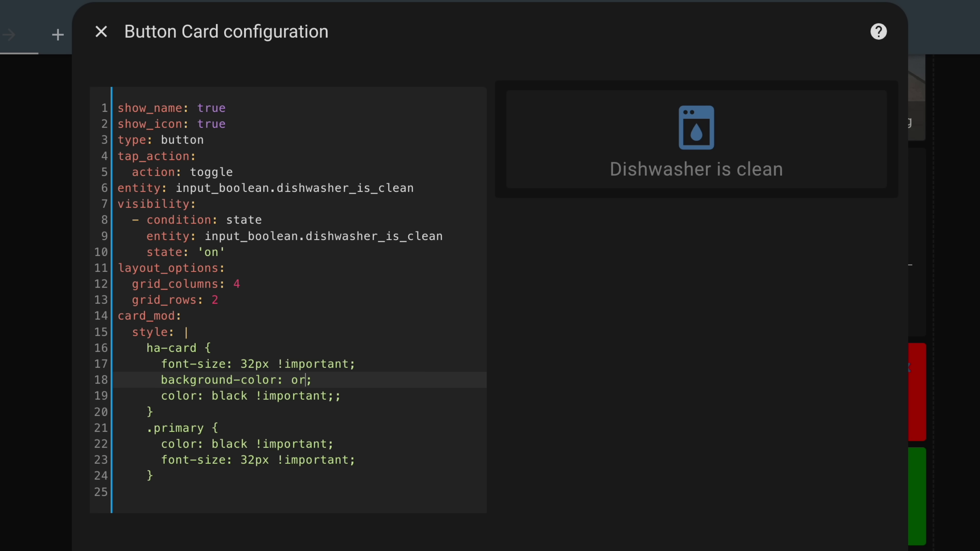
{"action": "type", "text": "orange"}
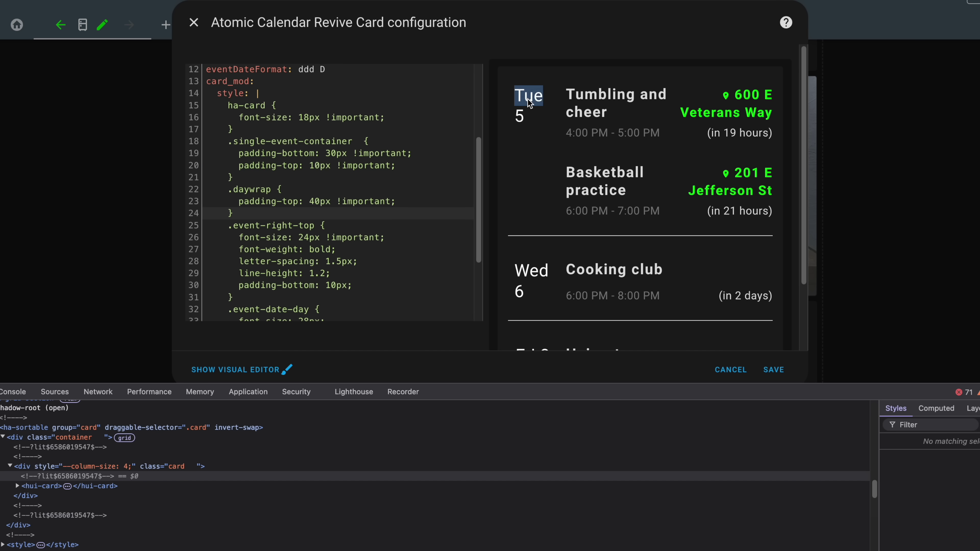
{"action": "right_click", "coordinate": [528, 99]}
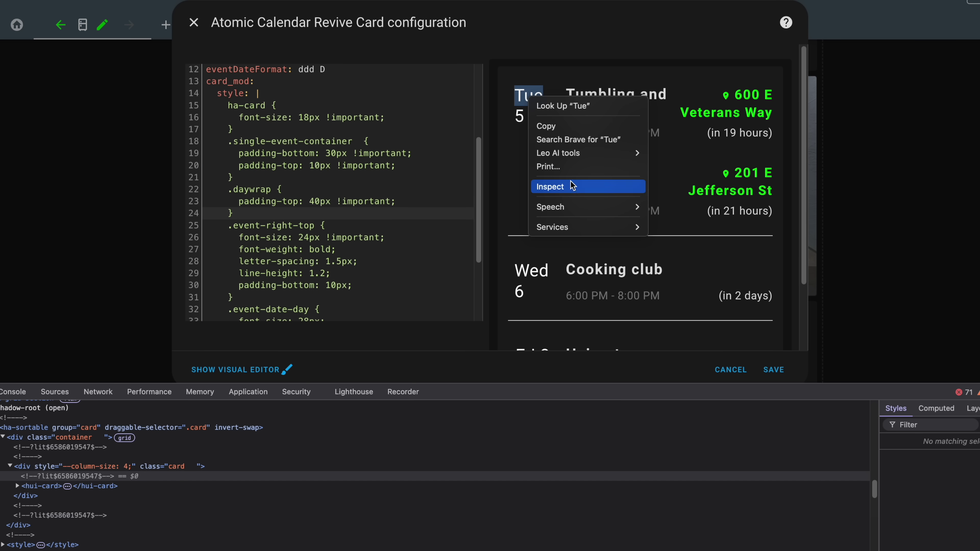
Inspect the Tue date and change .event-date-day colour from white to #00FFFF
{"action": "left_click", "coordinate": [571, 188]}
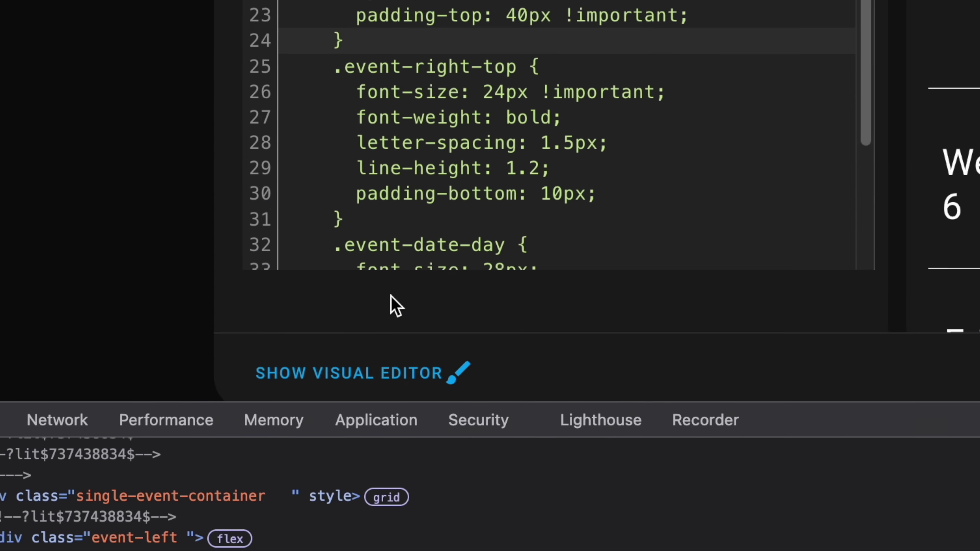
{"action": "scroll", "coordinate": [340, 437], "scroll_direction": "down", "scroll_amount": 5}
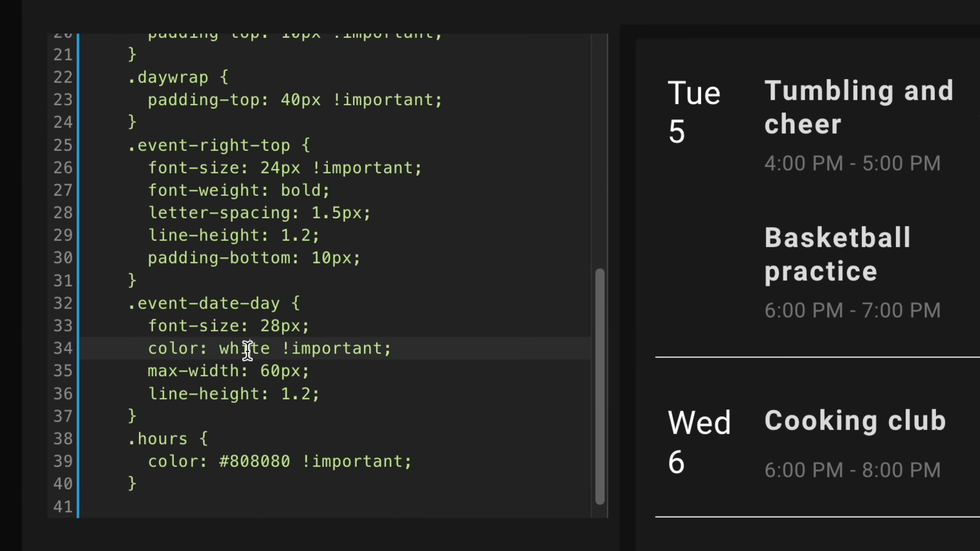
{"action": "double_click", "coordinate": [360, 339]}
{"action": "type", "text": "#00FFFF"}
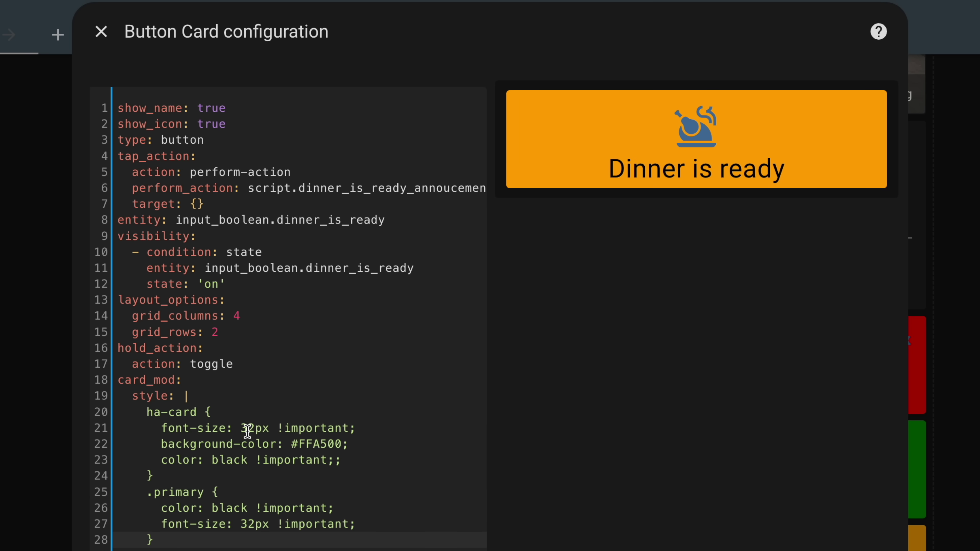
Change the Dinner is ready card's ha-card font-size on line 21 from 32px to 22px
{"action": "key", "text": "BackSpace"}
{"action": "type", "text": "2"}
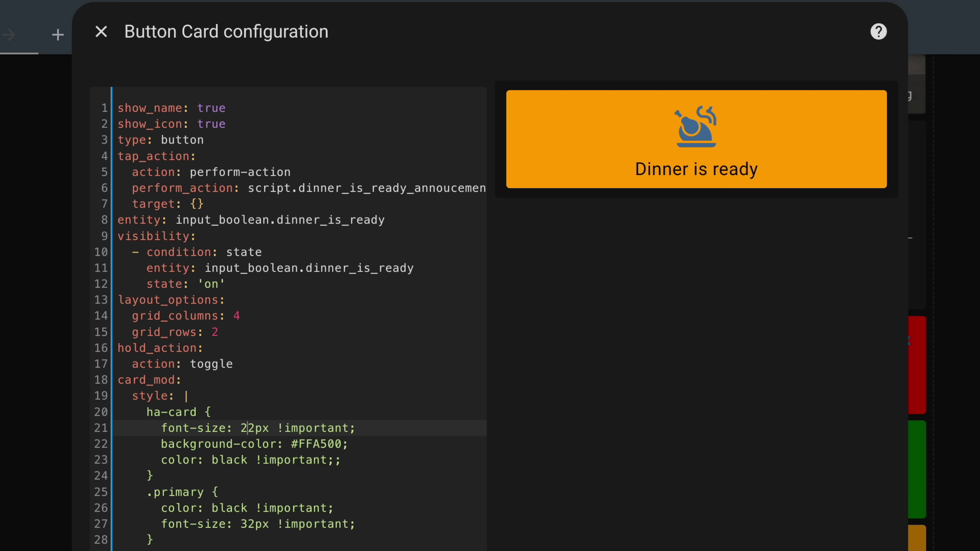
{"action": "type", "text": "purpl"}
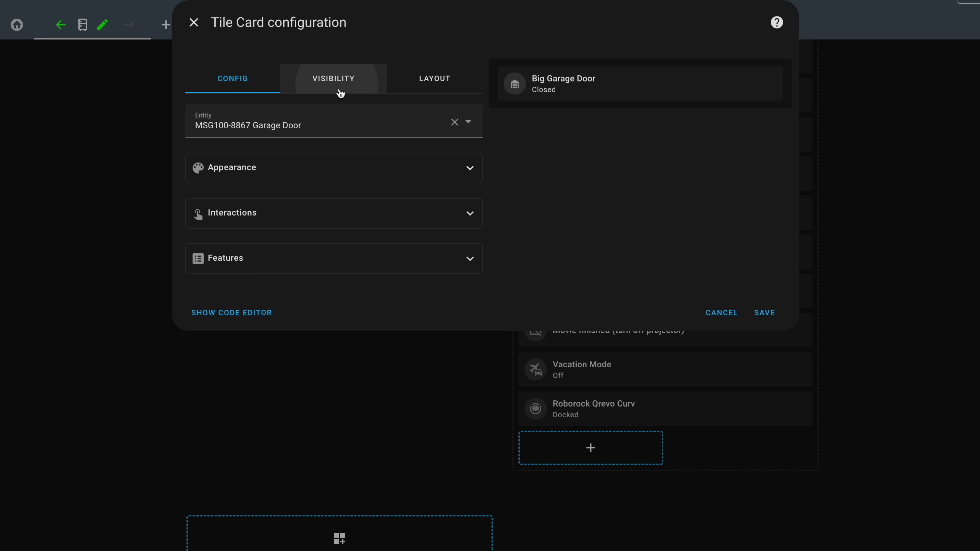
{"action": "left_click", "coordinate": [340, 93]}
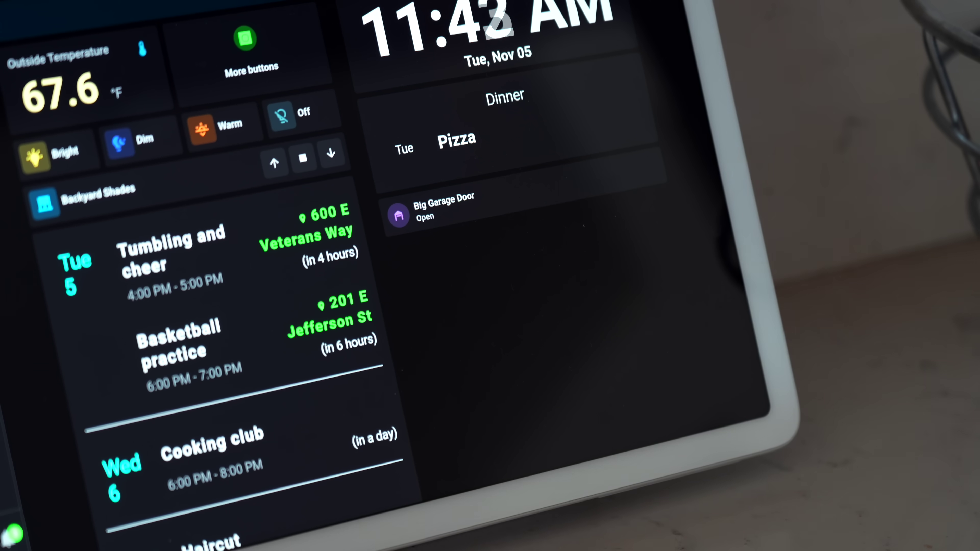
Close the open Big Garage Door from its tile on the kitchen dashboard
{"action": "left_click", "coordinate": [479, 205]}
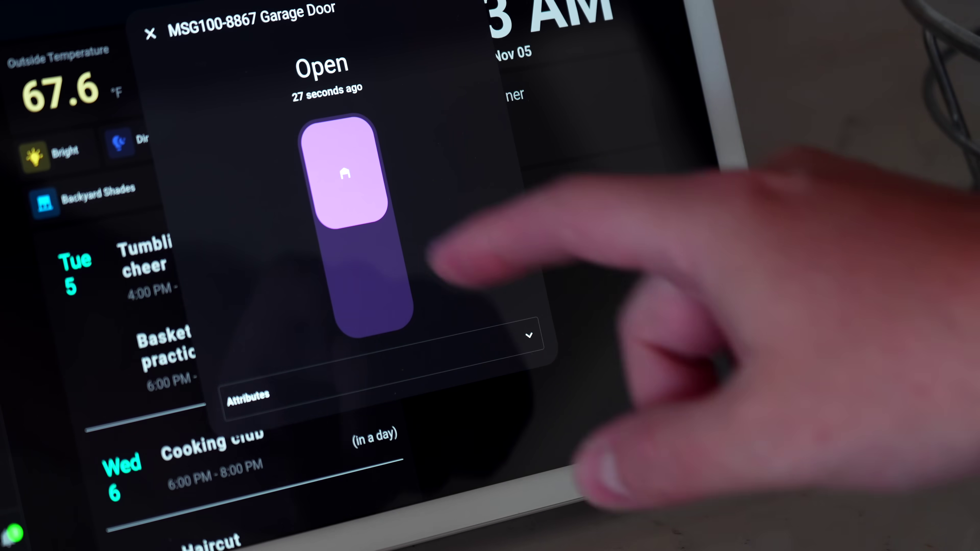
{"action": "left_click", "coordinate": [347, 166]}
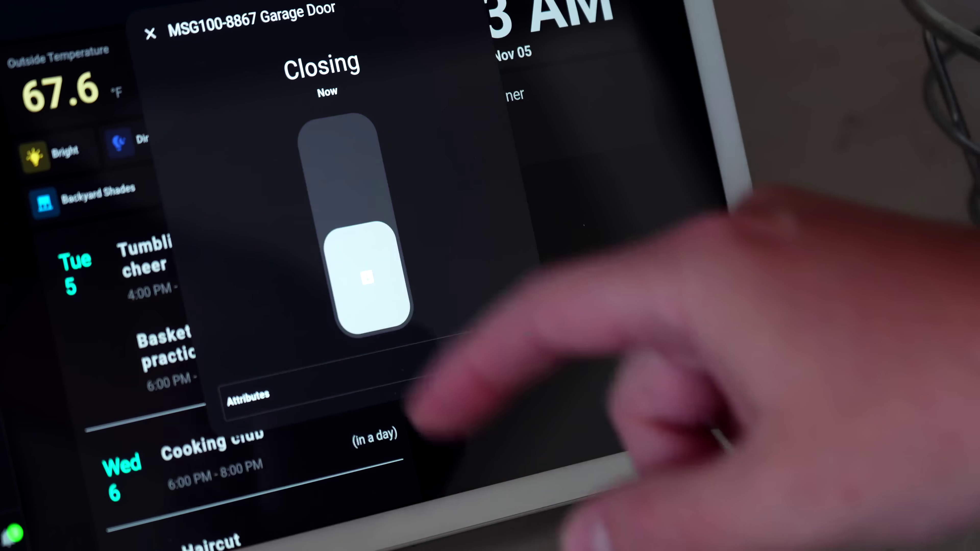
{"action": "left_click", "coordinate": [151, 34]}
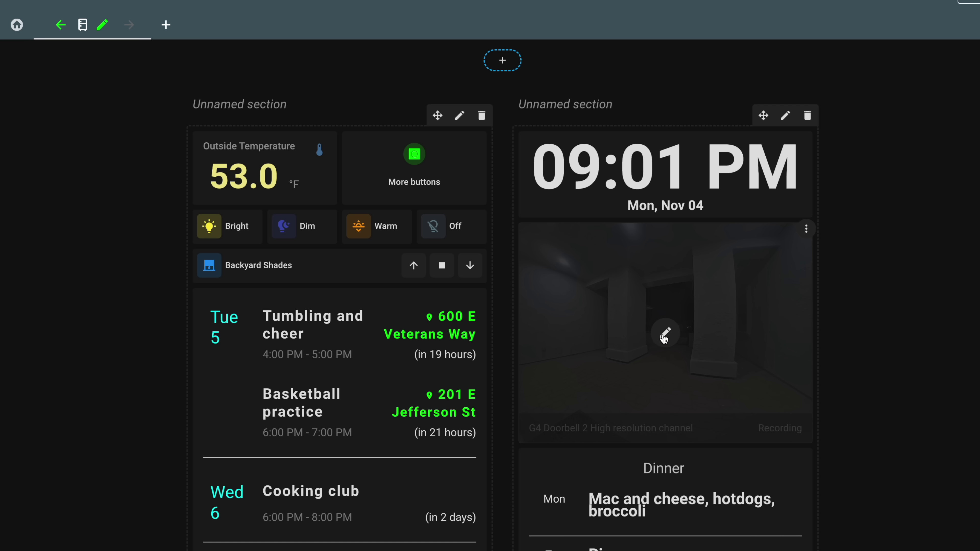
Inspect the doorbell camera card's visibility conditions
{"action": "left_click", "coordinate": [665, 334]}
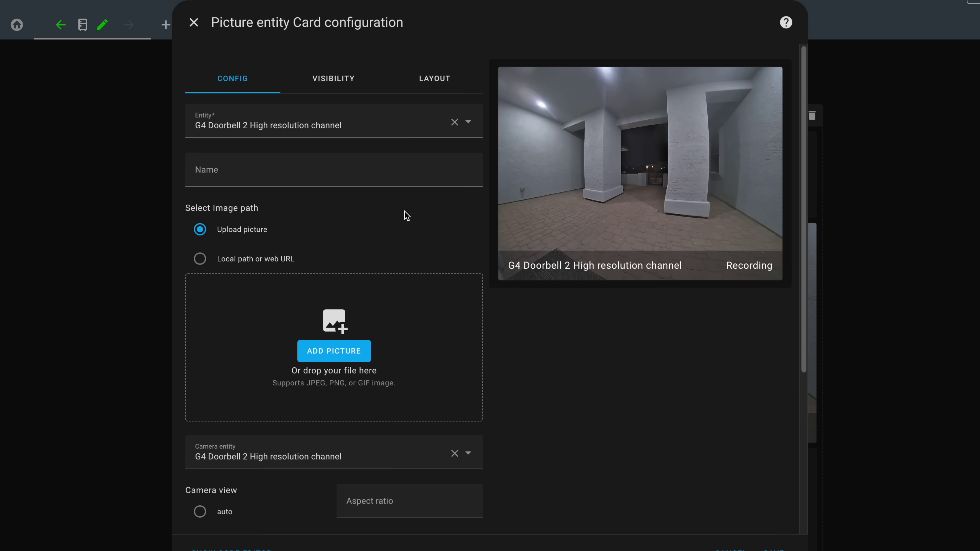
{"action": "left_click", "coordinate": [333, 81]}
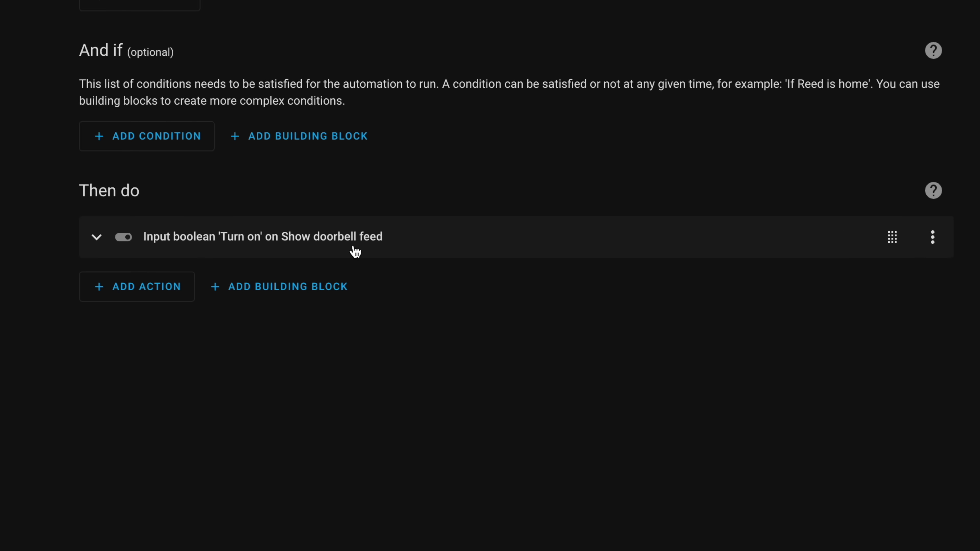
Expand the Input boolean 'Turn on' action for Show doorbell feed
{"action": "left_click", "coordinate": [513, 292]}
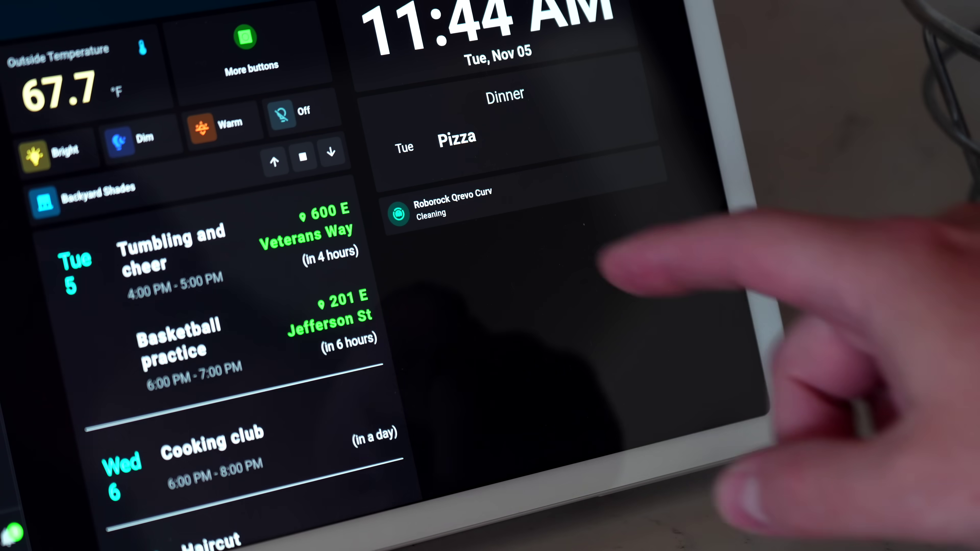
Send the Roborock Qrevo Curv vacuum back to its dock from its dashboard tile
{"action": "left_click", "coordinate": [482, 205]}
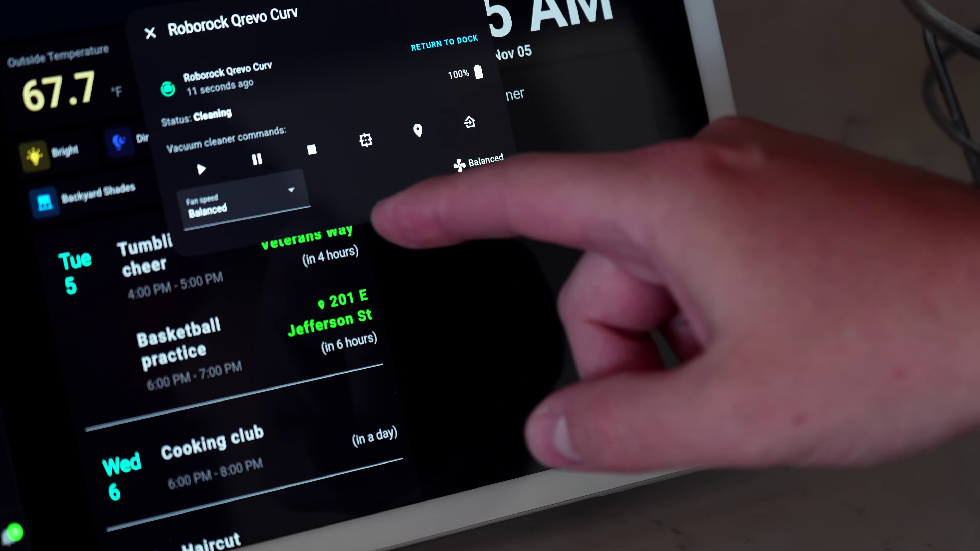
{"action": "left_click", "coordinate": [469, 121]}
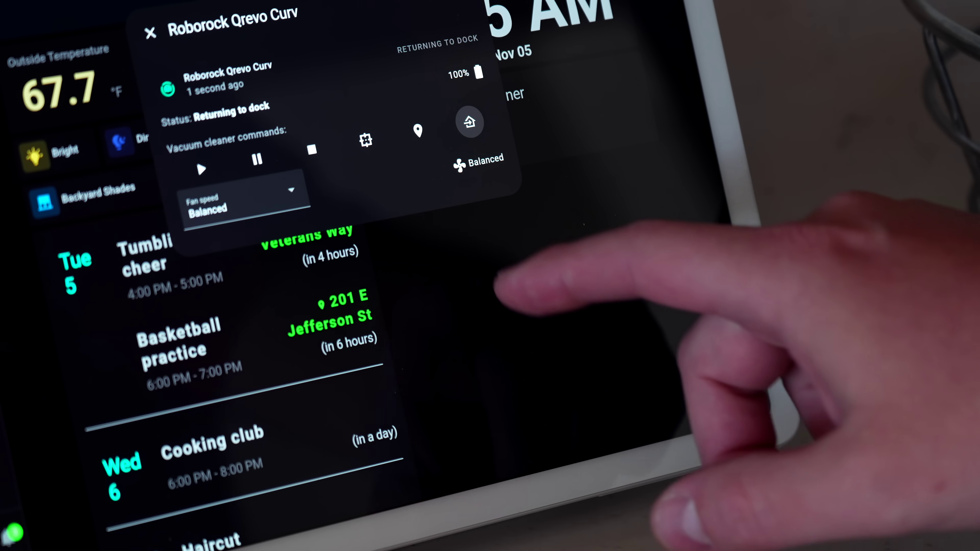
{"action": "left_click", "coordinate": [501, 290]}
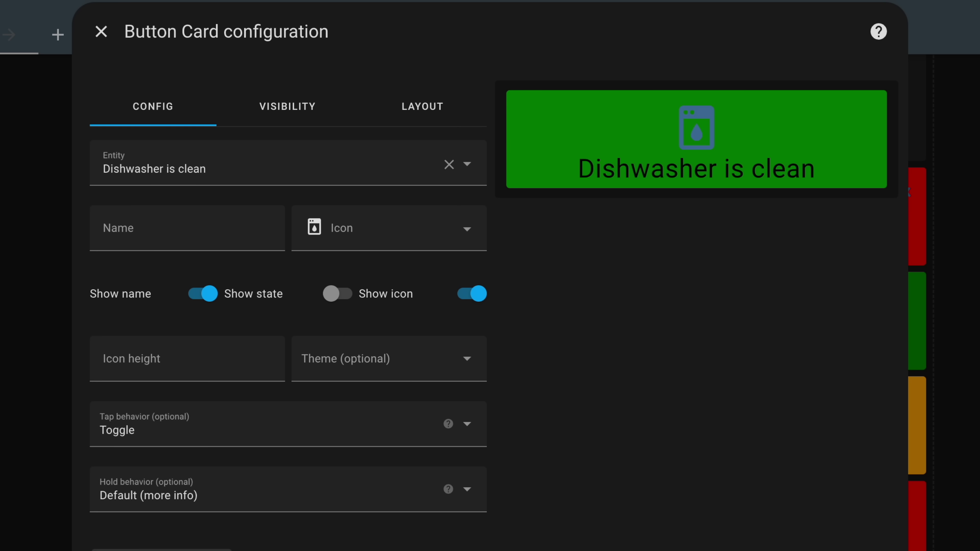
Resize the Dishwasher is clean card from 4 to 2 grid columns, then view its visibility conditions
{"action": "left_click", "coordinate": [422, 111]}
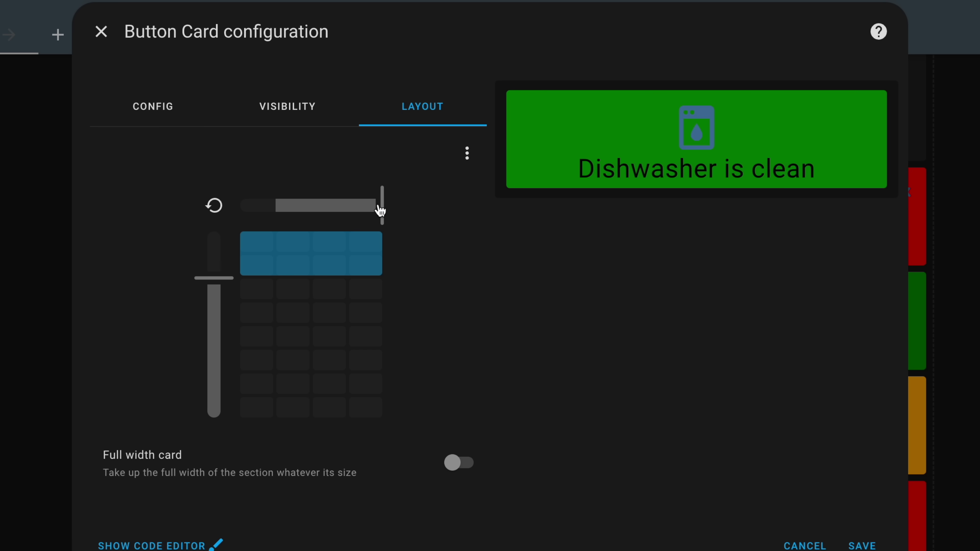
{"action": "mouse_move", "coordinate": [380, 211]}
{"action": "left_mouse_down"}
{"action": "mouse_move", "coordinate": [320, 219]}
{"action": "mouse_move", "coordinate": [384, 211]}
{"action": "left_mouse_up"}
{"action": "left_click", "coordinate": [279, 110]}
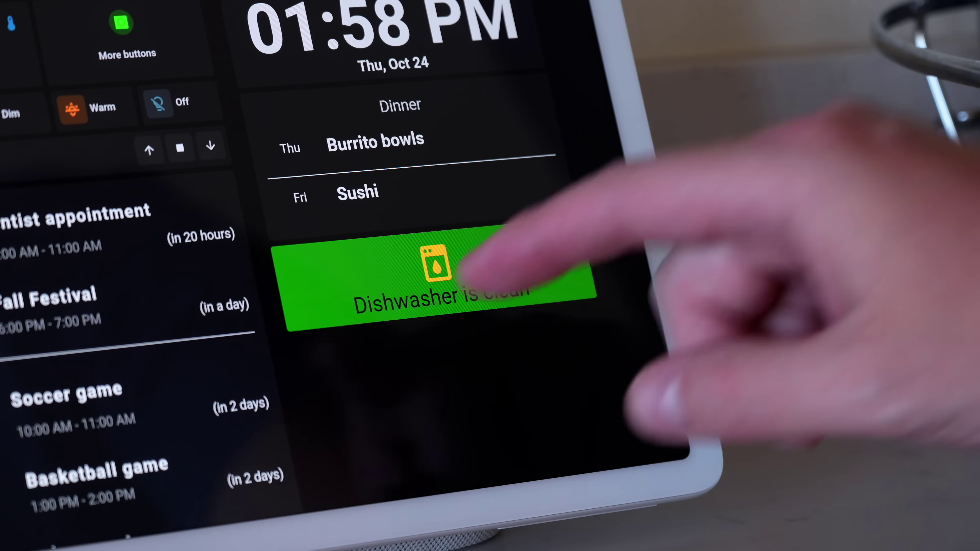
Toggle off the green Dishwasher is clean card so it disappears from the dashboard
{"action": "left_click", "coordinate": [451, 288]}
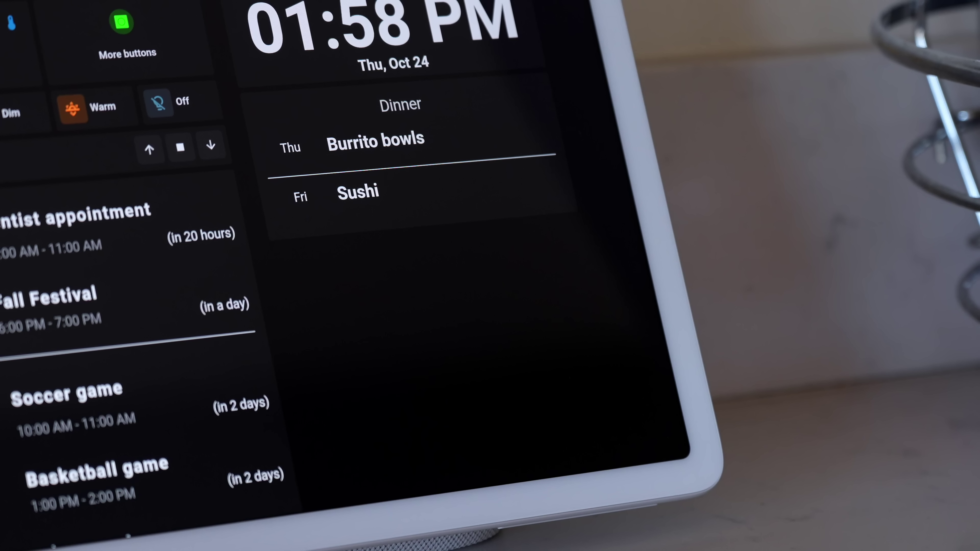